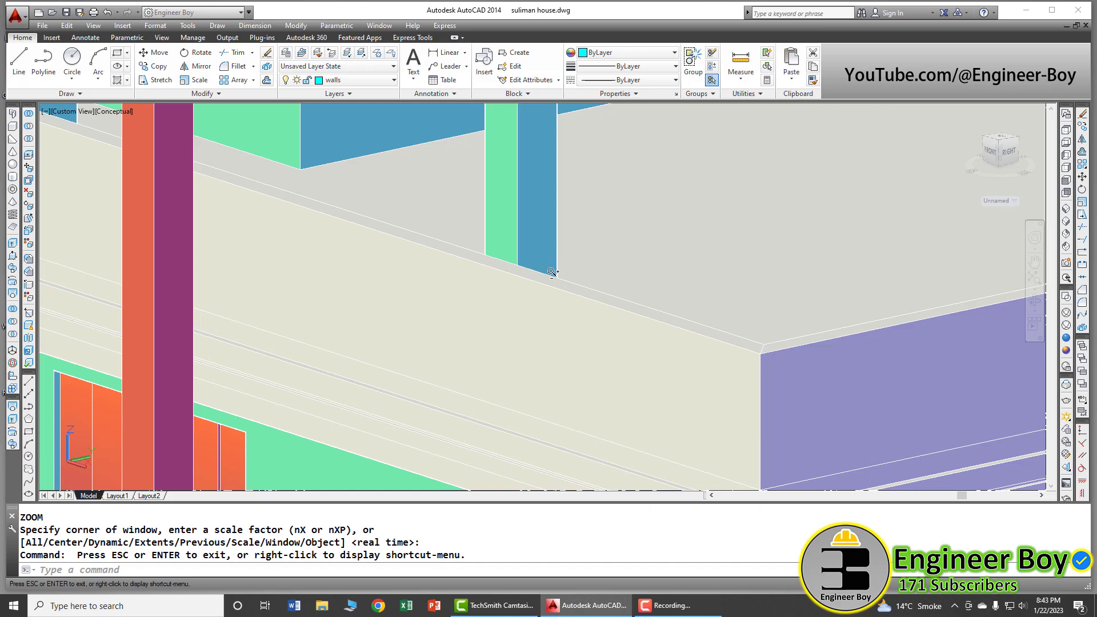
drag(549, 264, 543, 526)
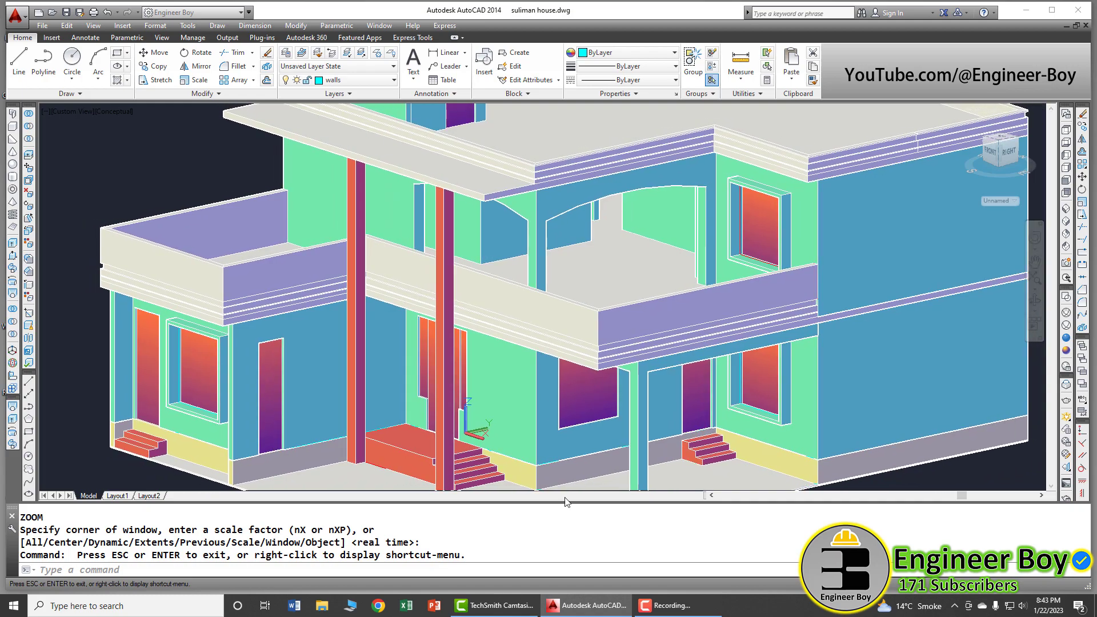
scroll(612, 309, down, 2)
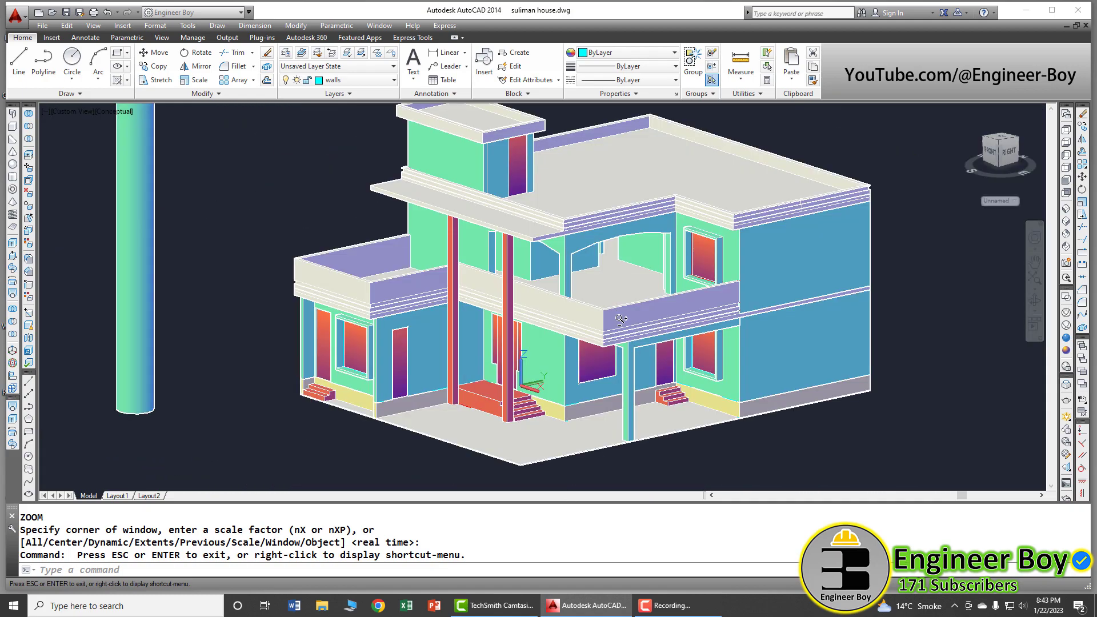
key(Escape)
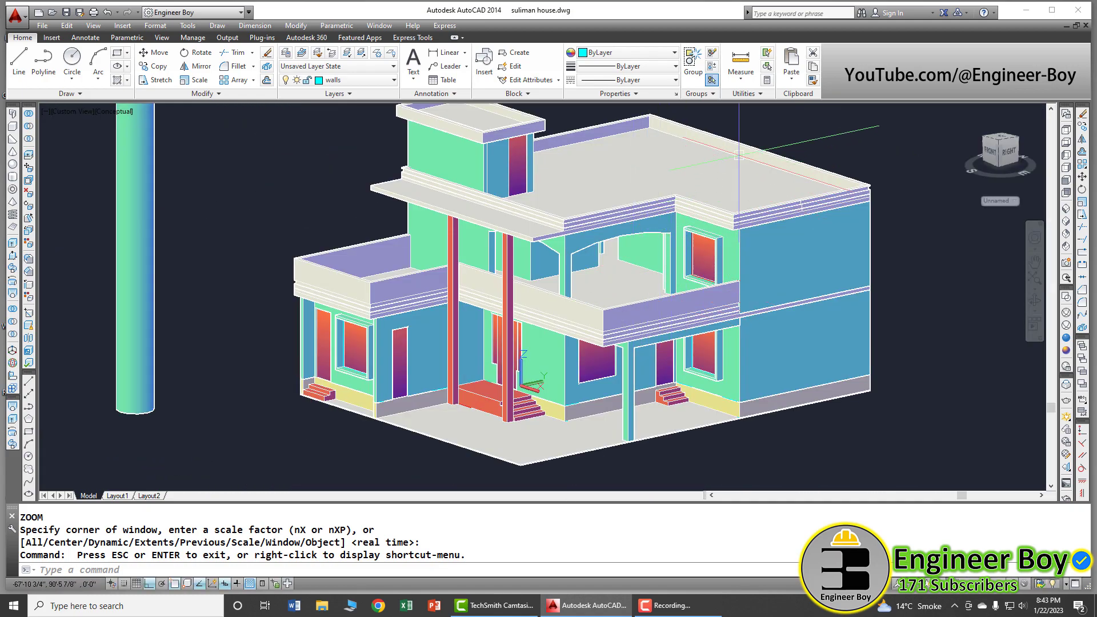
click(740, 84)
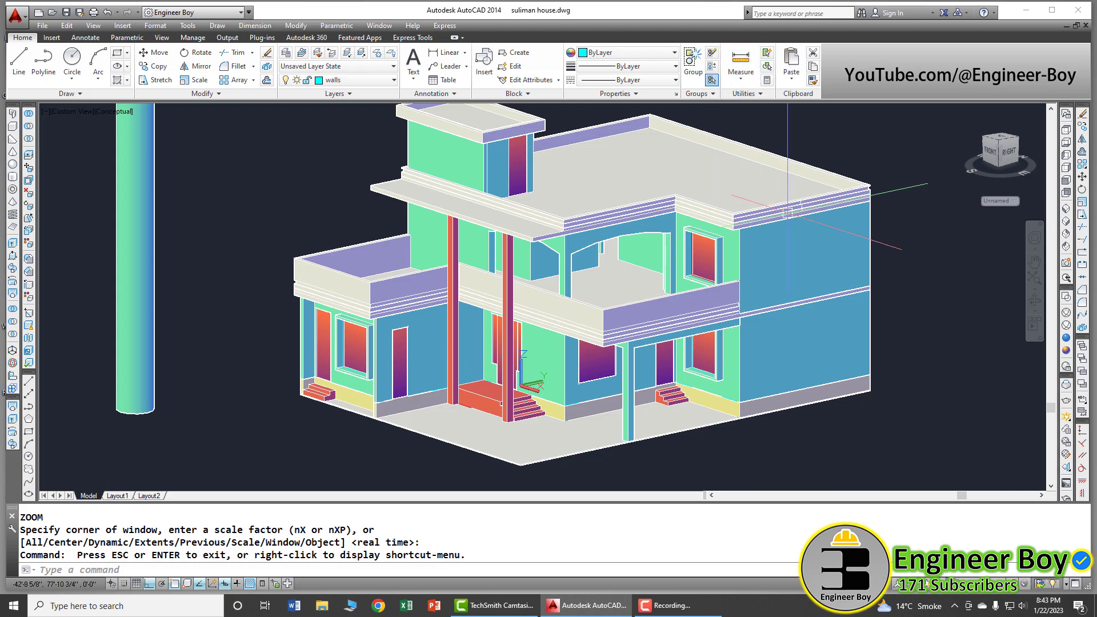
click(1021, 12)
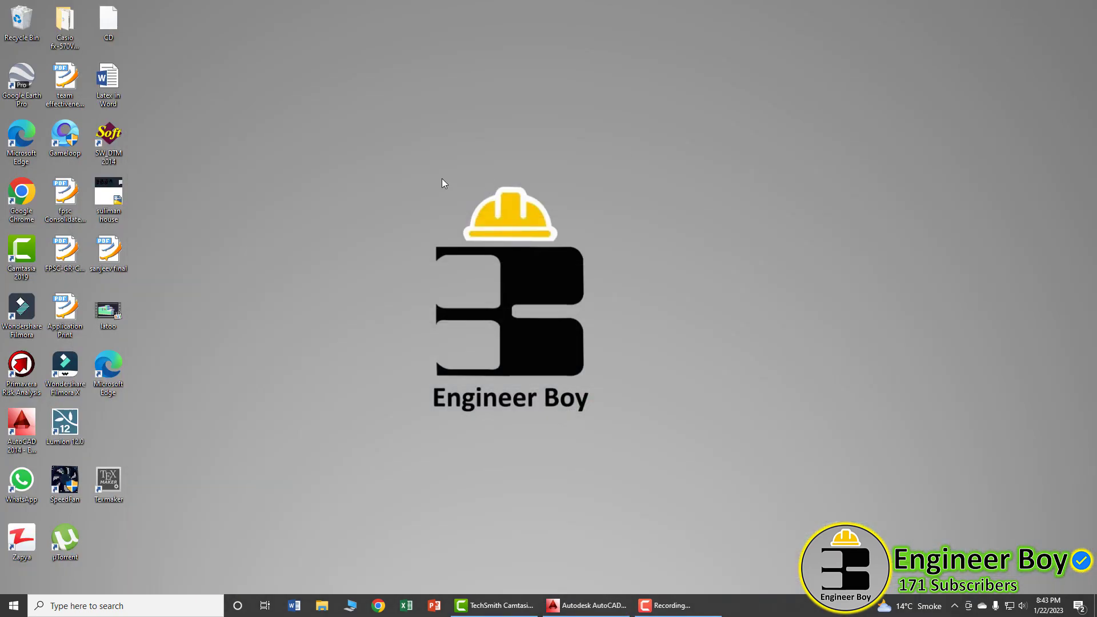
drag(429, 194, 630, 423)
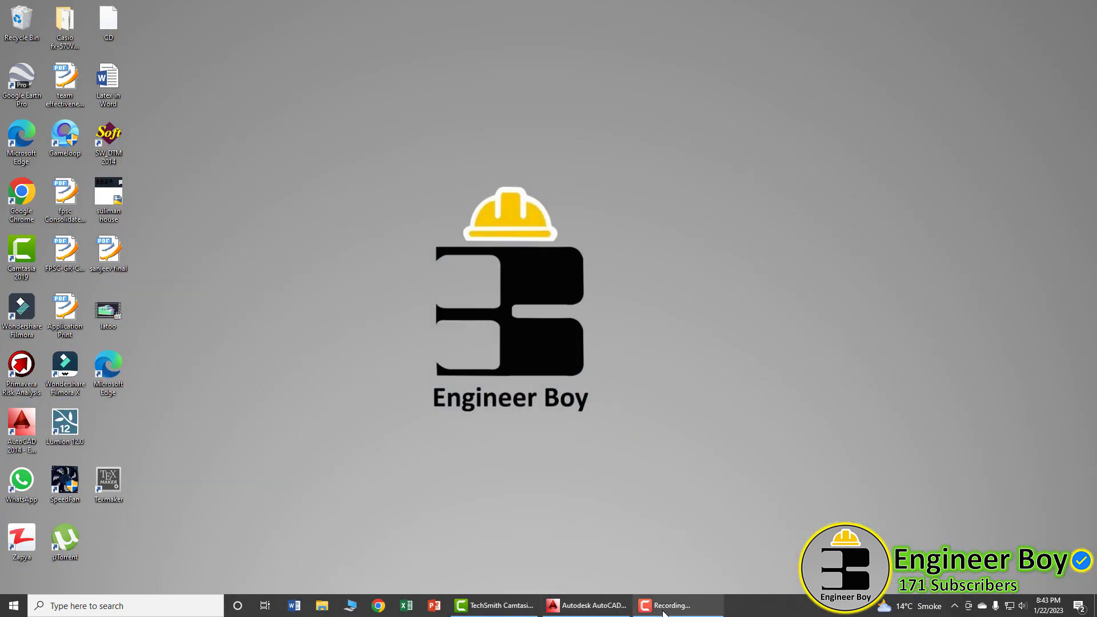
click(585, 605)
key(Escape)
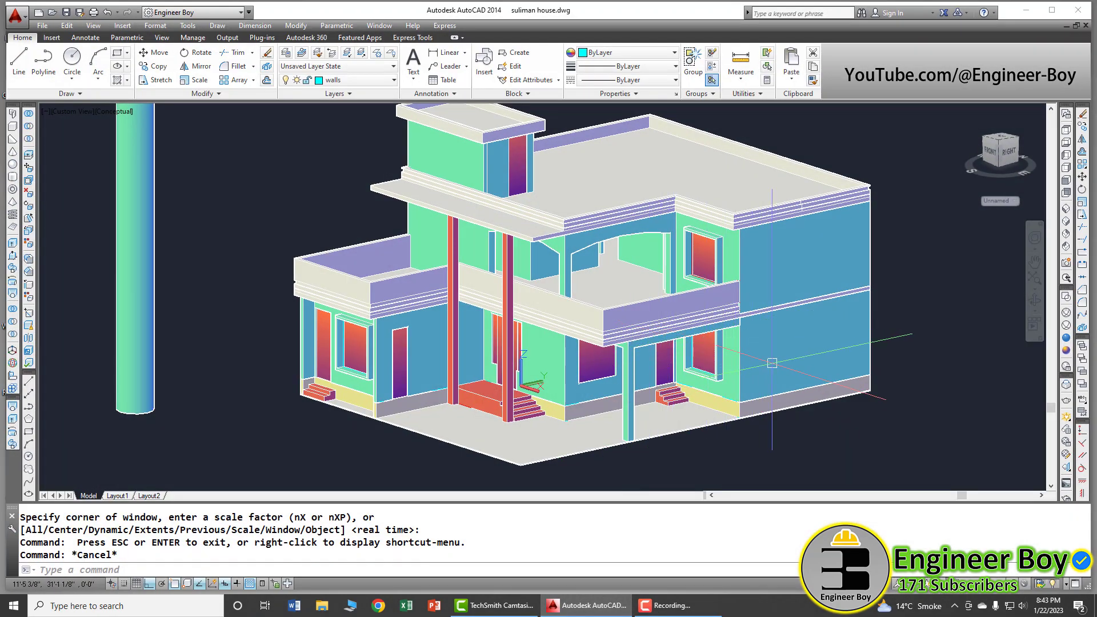
Run the VOLUME (MASSPROP) command on the spiral coil solid to list its mass properties
scroll(883, 397, down, 4)
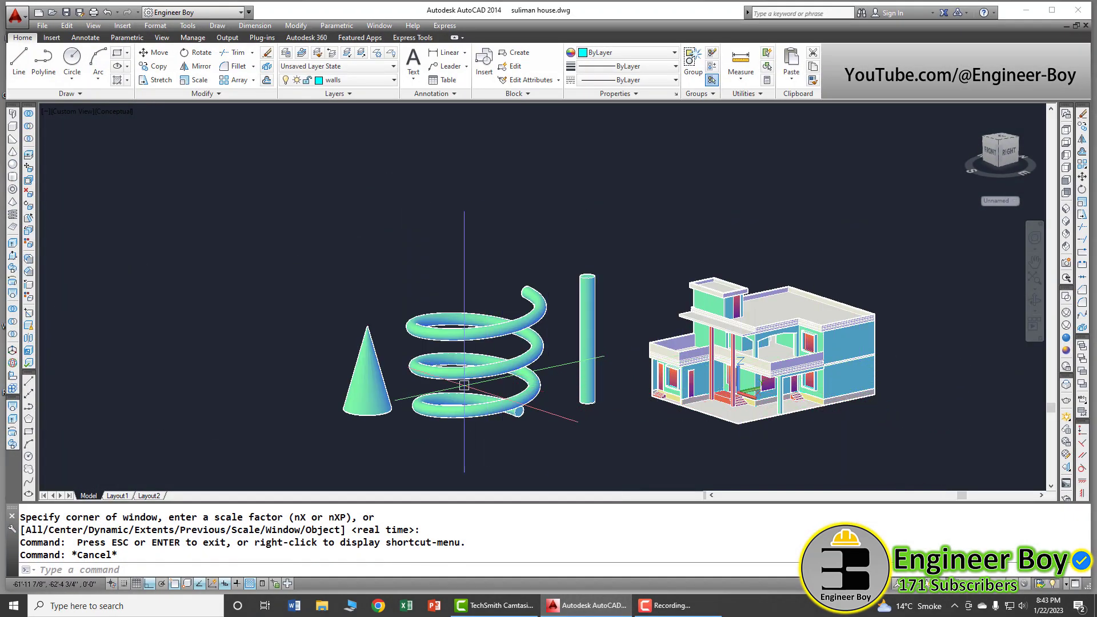
scroll(368, 396, up, 5)
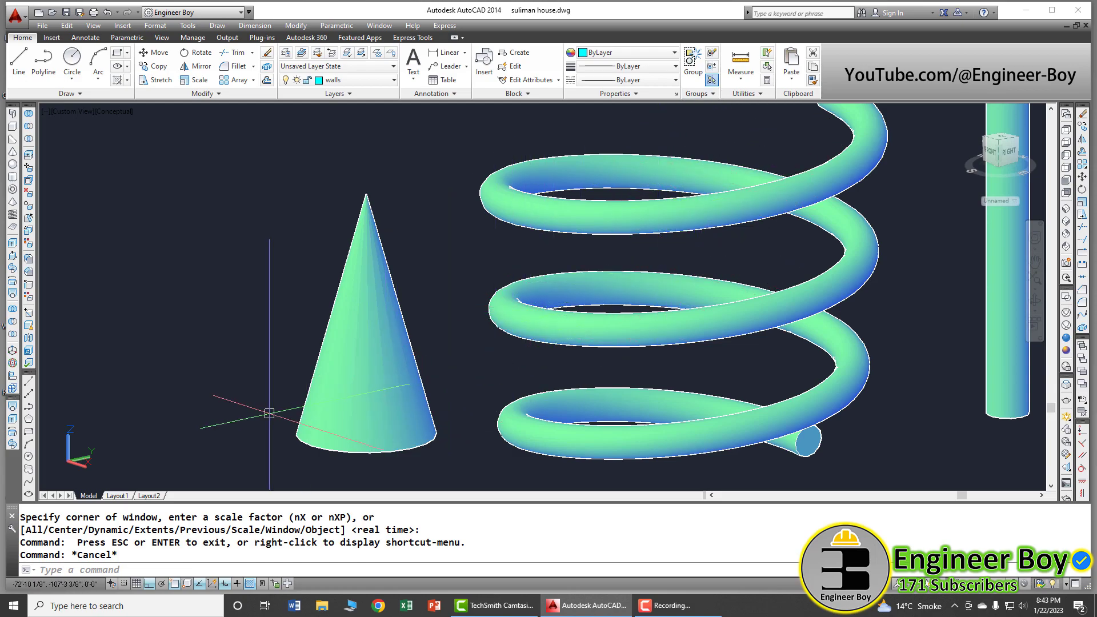
text(volume)
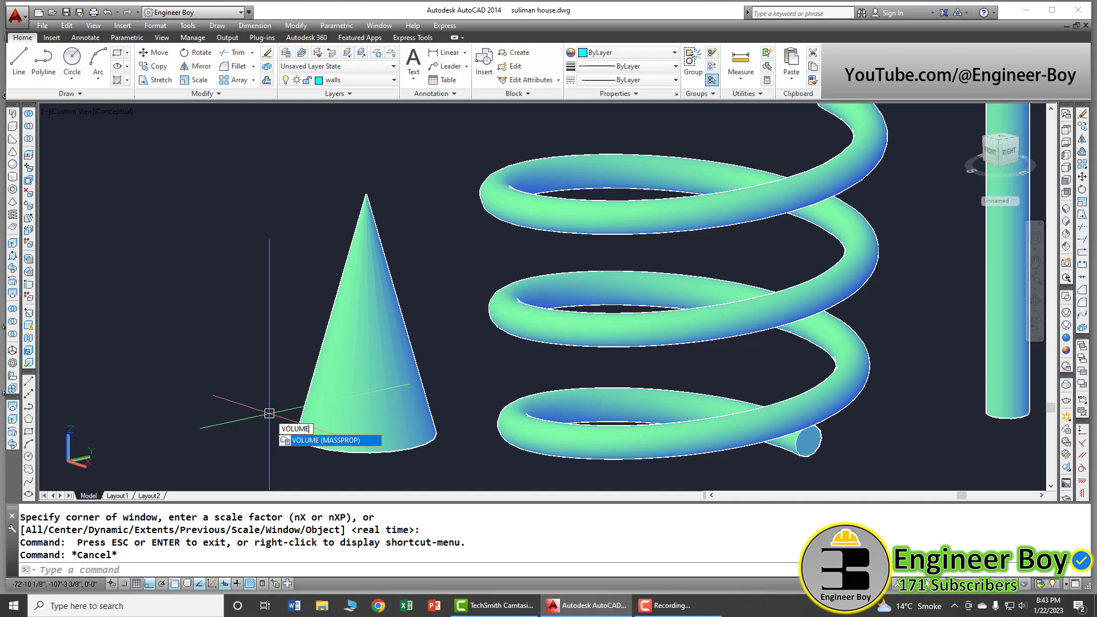
key(Return)
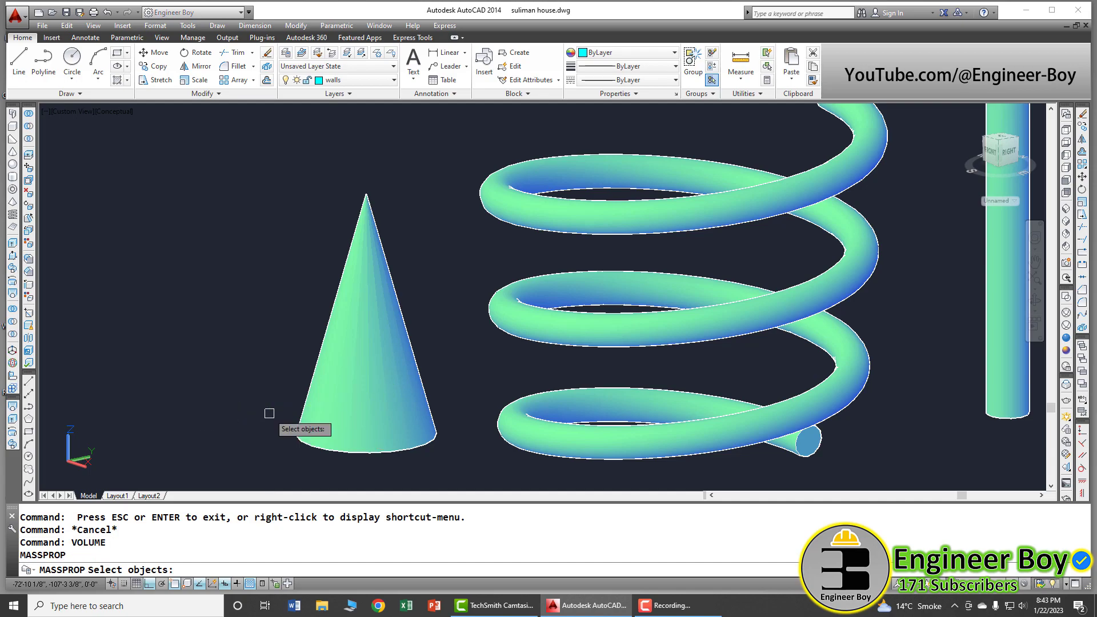
scroll(211, 409, down, 2)
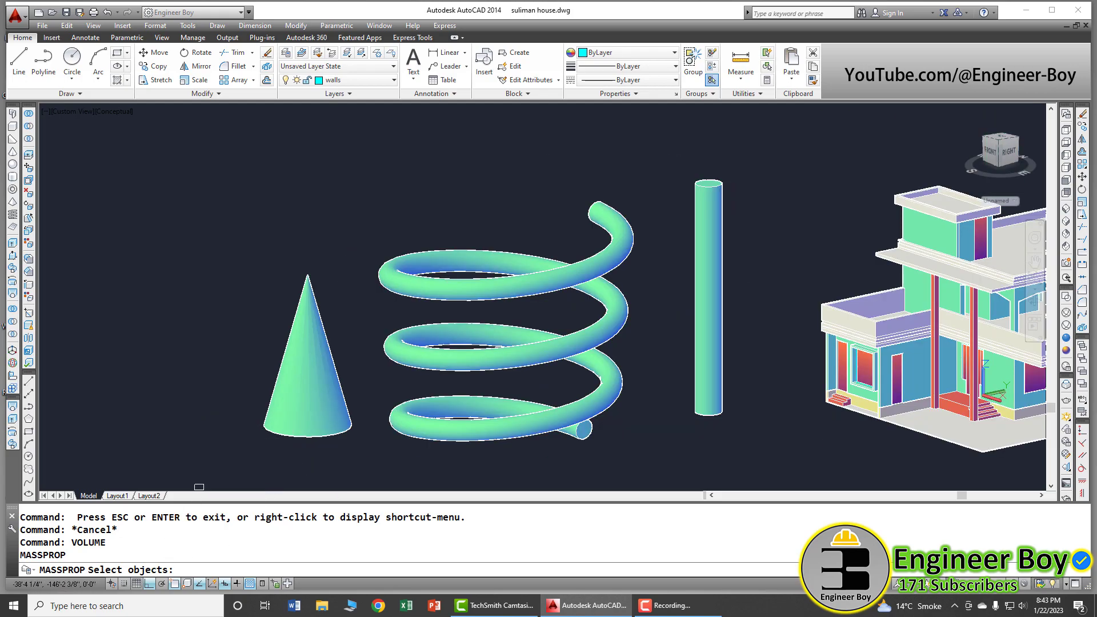
click(523, 348)
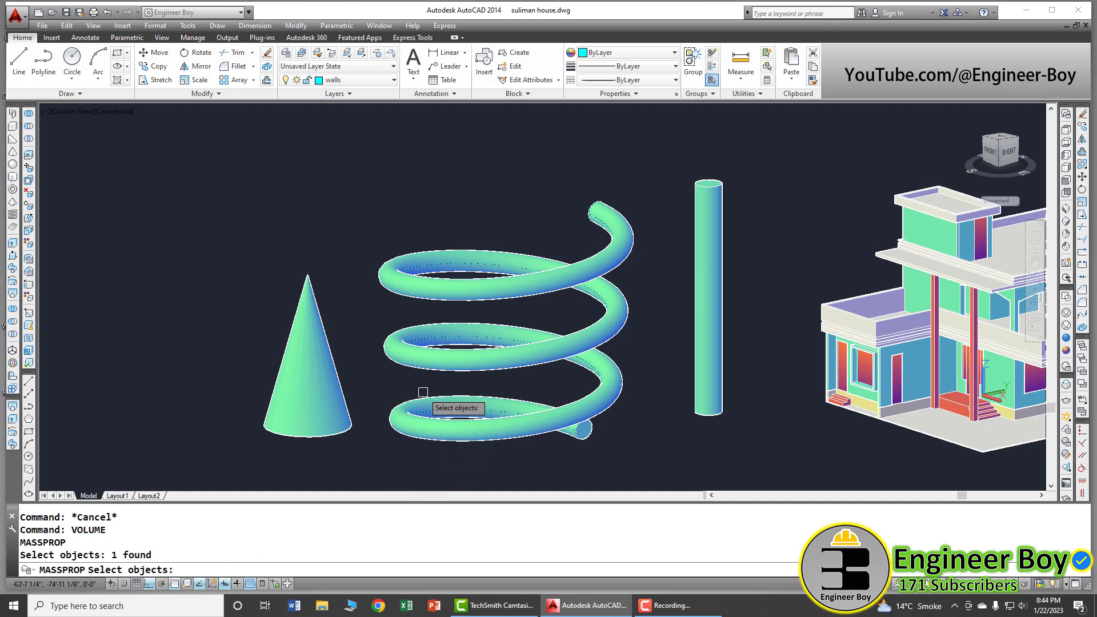
key(Return)
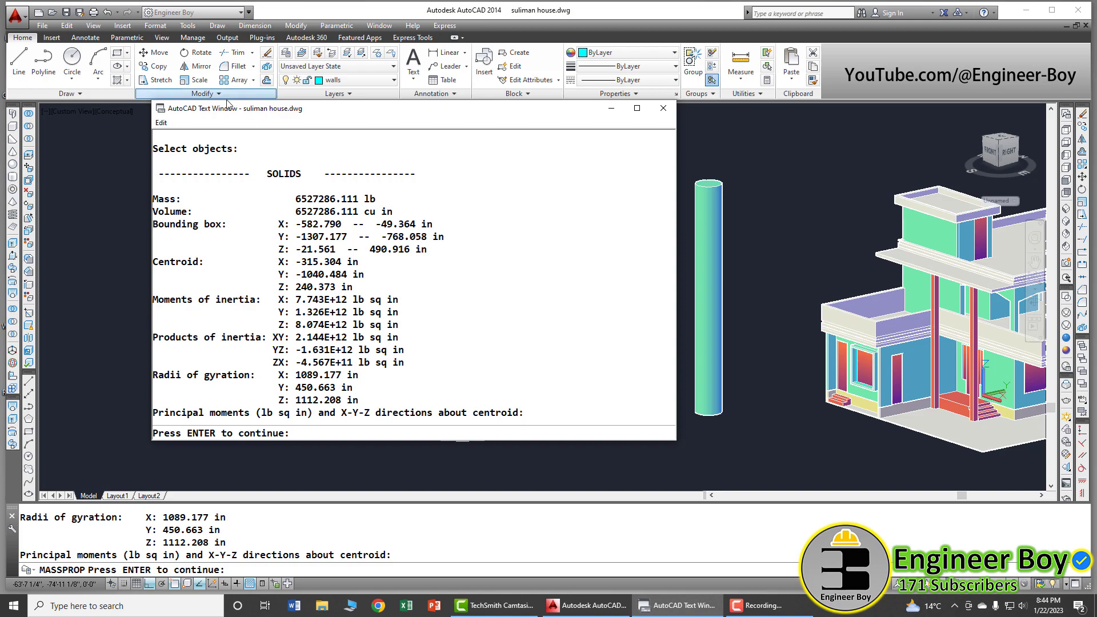
Read the volume entry in the coil's mass properties report, and close the report without writing the analysis to a file
drag(218, 113, 343, 121)
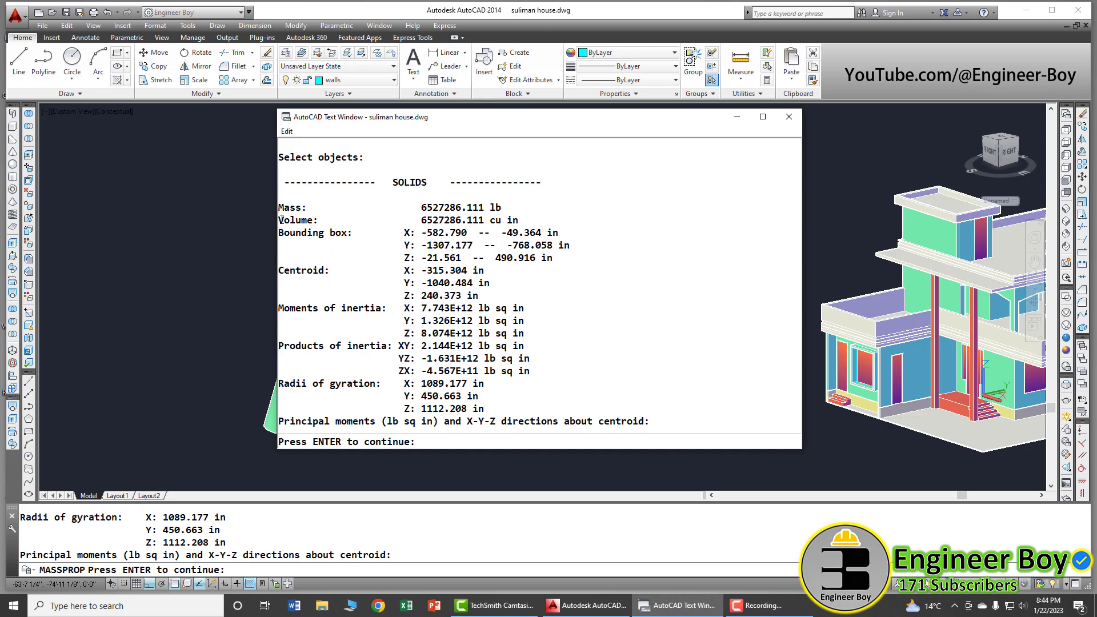
drag(279, 222, 528, 221)
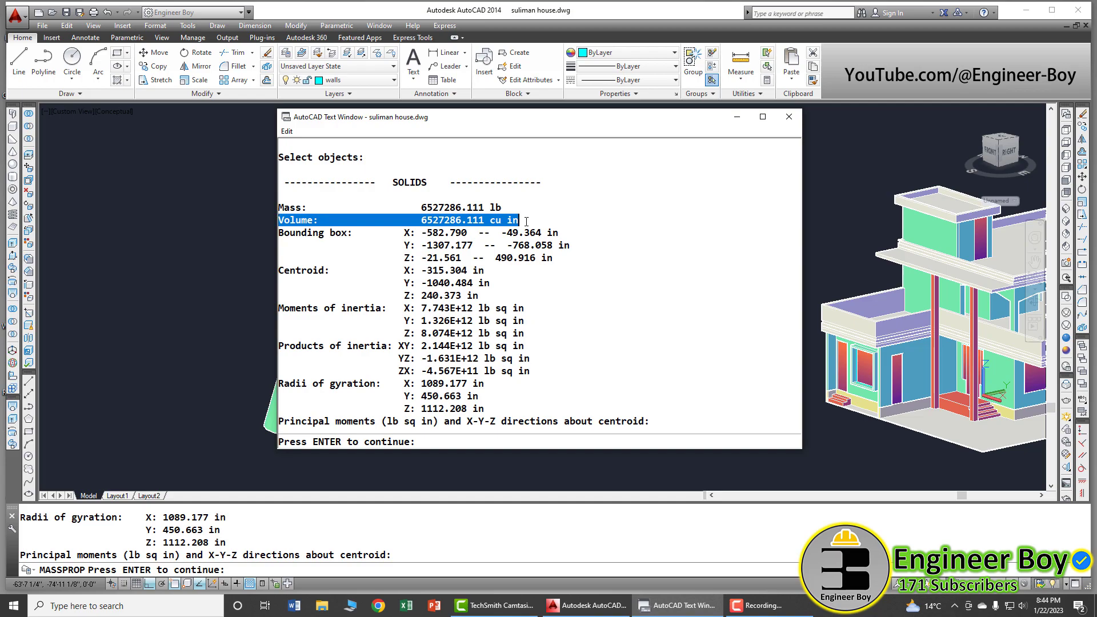
drag(418, 220, 520, 219)
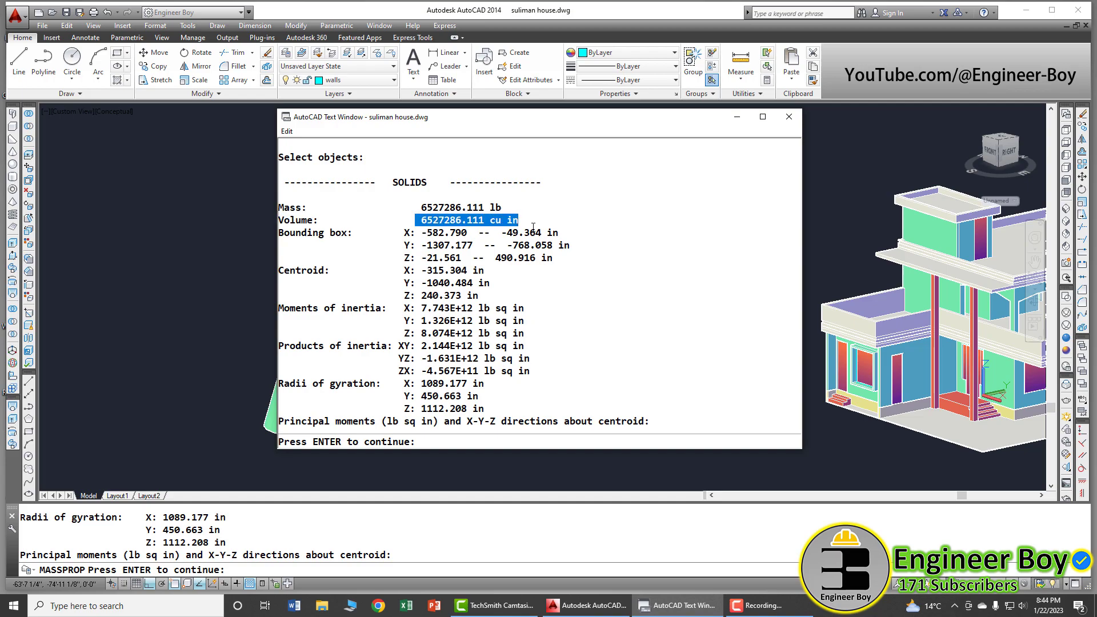
click(523, 223)
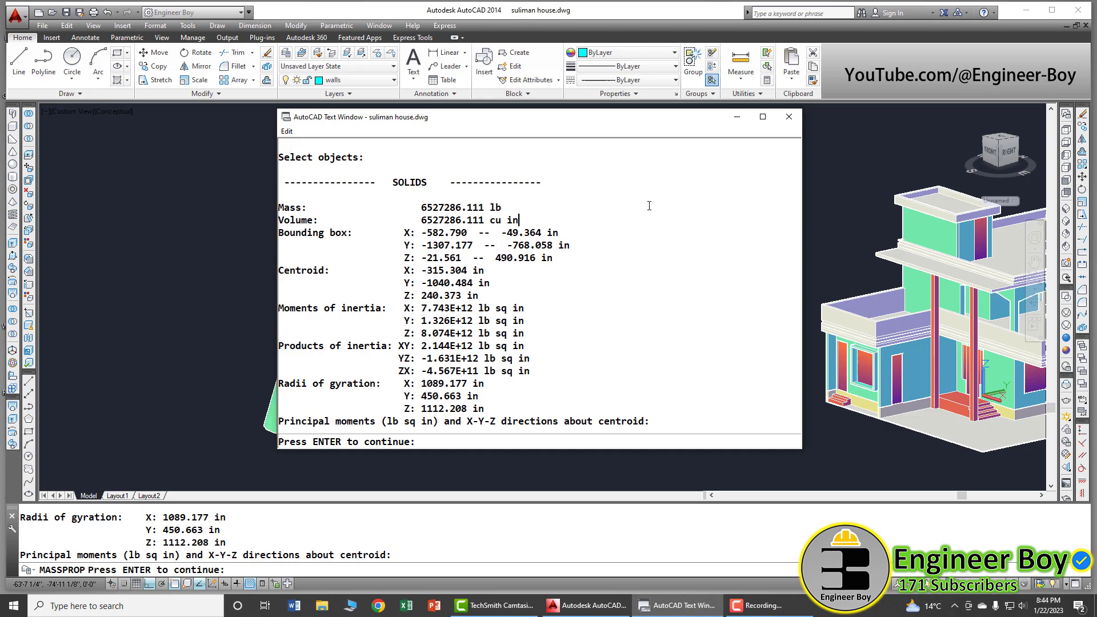
click(786, 119)
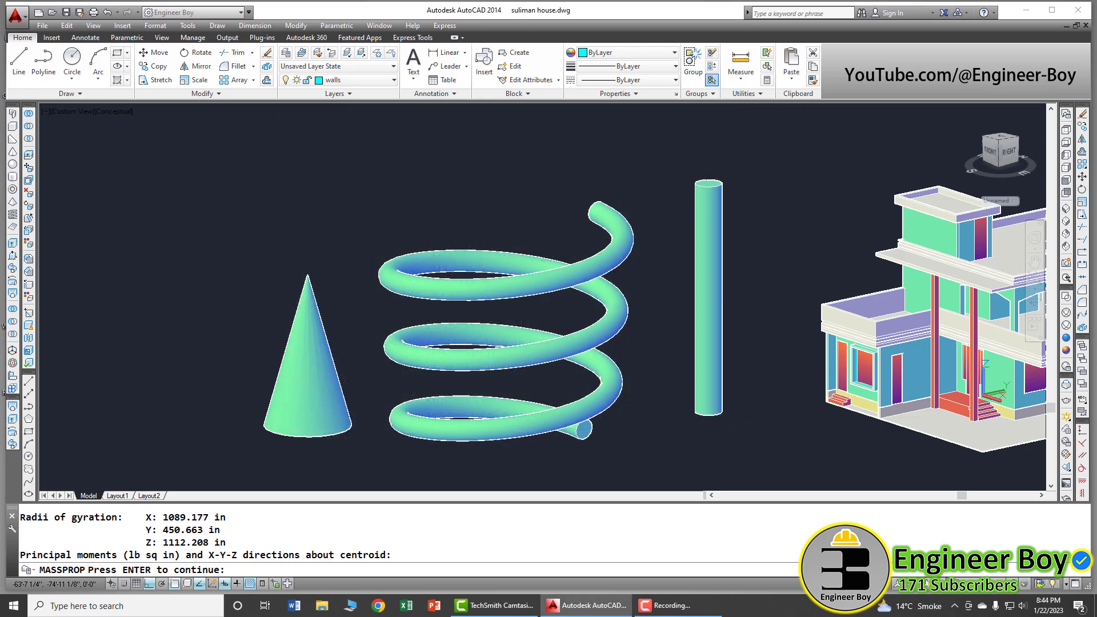
key(Return)
key(Escape)
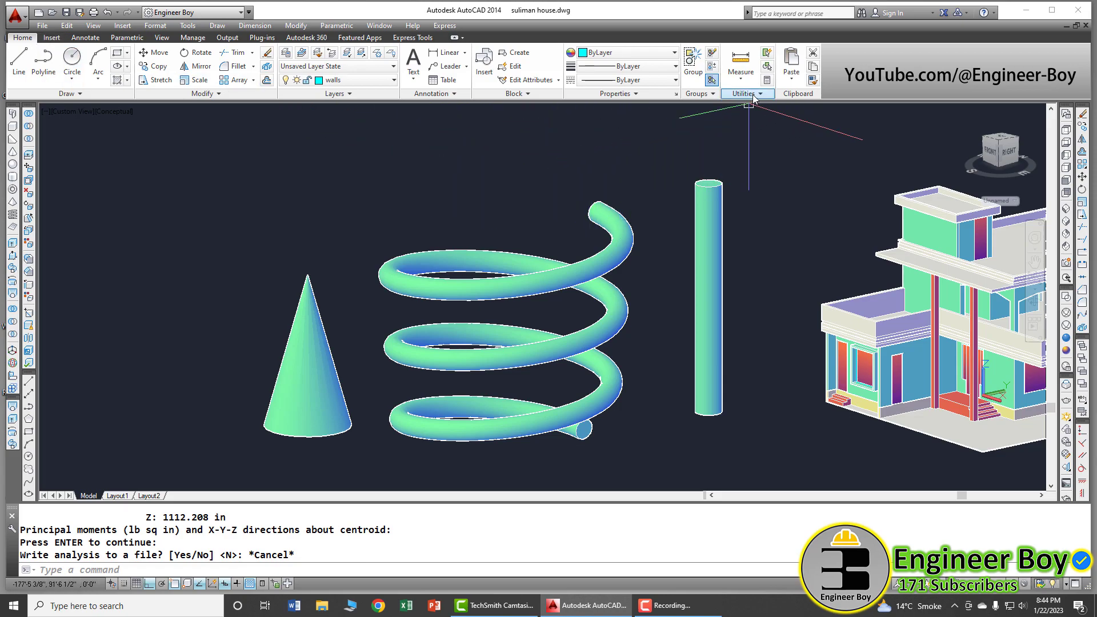
Measure the volume of the tall cylinder with the Volume measuring tool's Object option
click(740, 79)
click(745, 191)
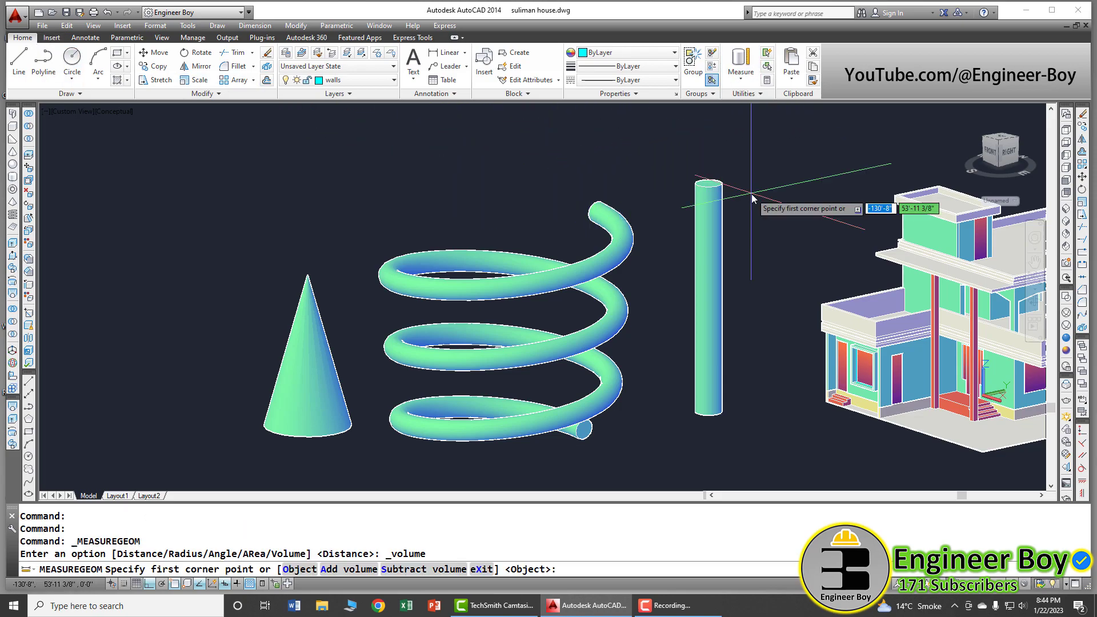
scroll(211, 354, down, 4)
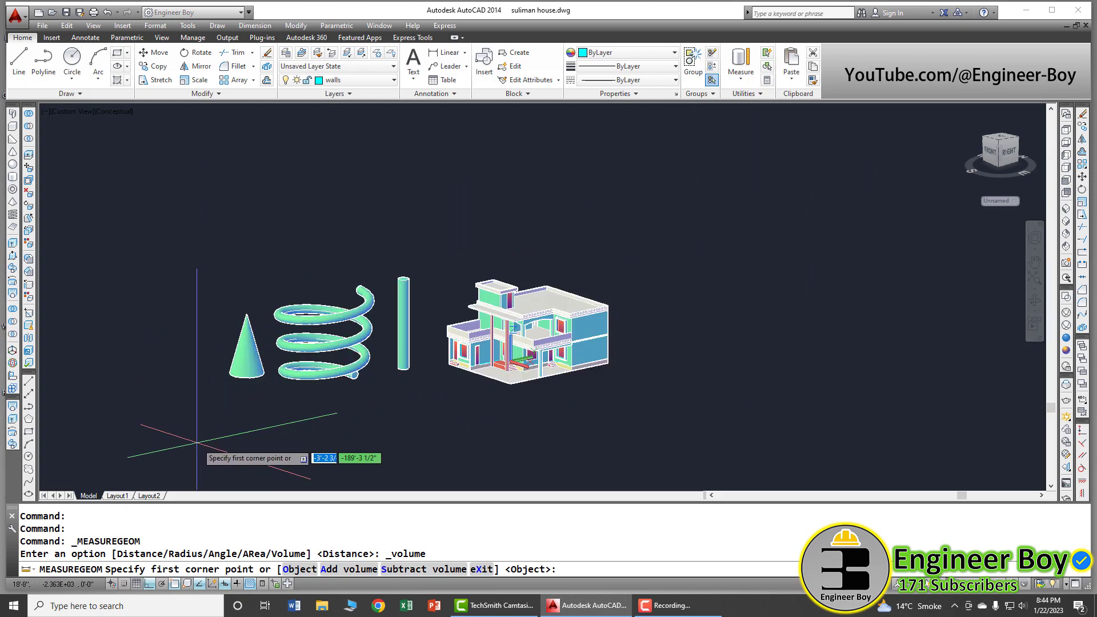
scroll(371, 424, up, 2)
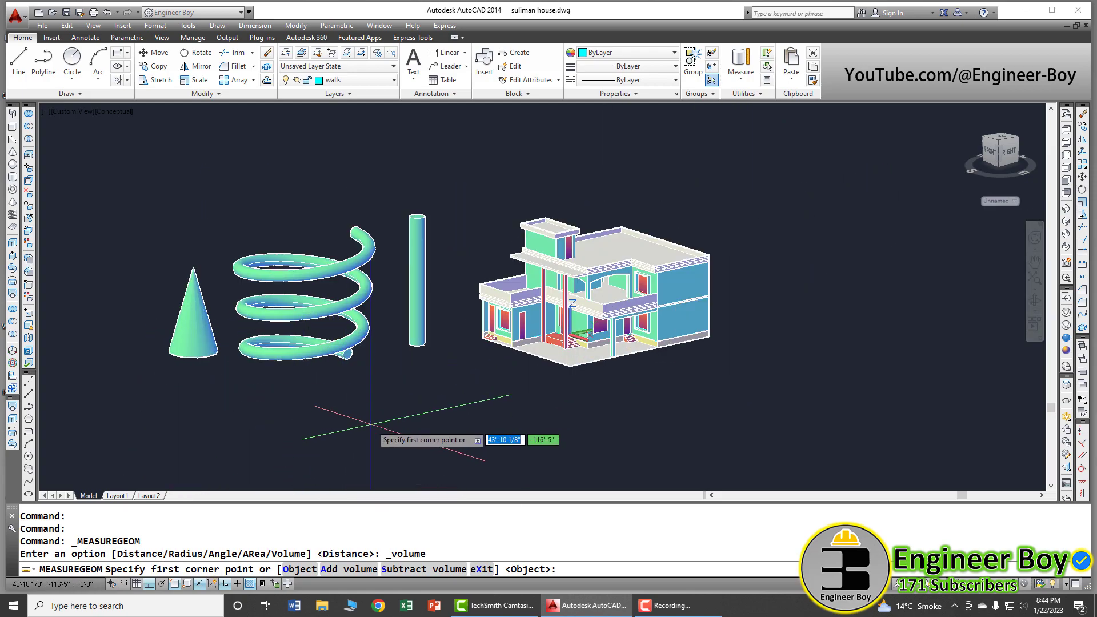
click(299, 569)
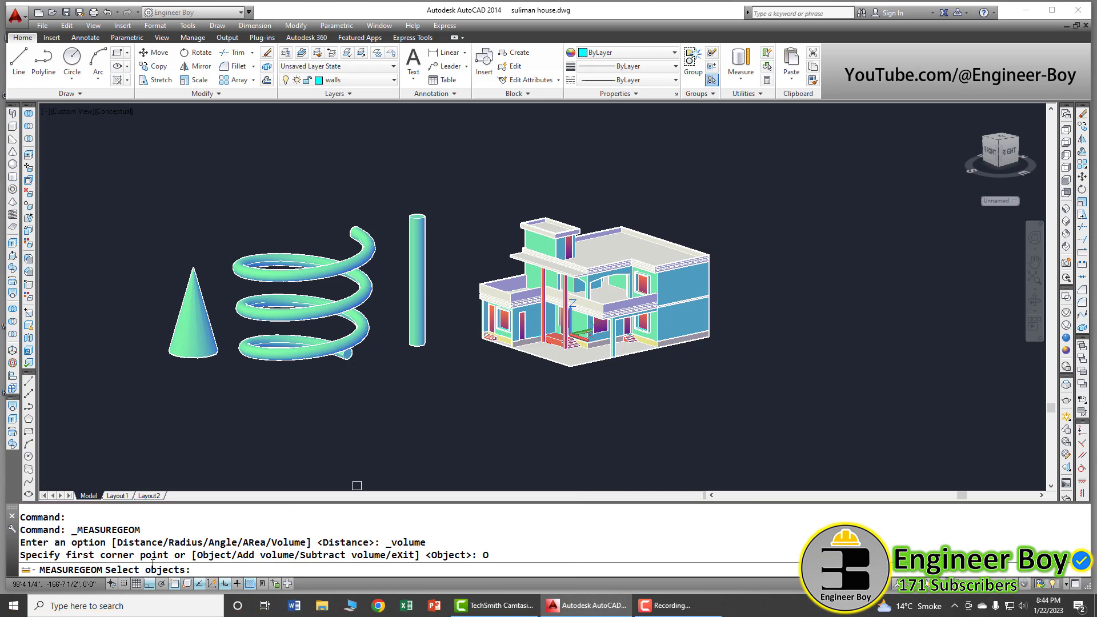
scroll(416, 219, up, 2)
click(416, 218)
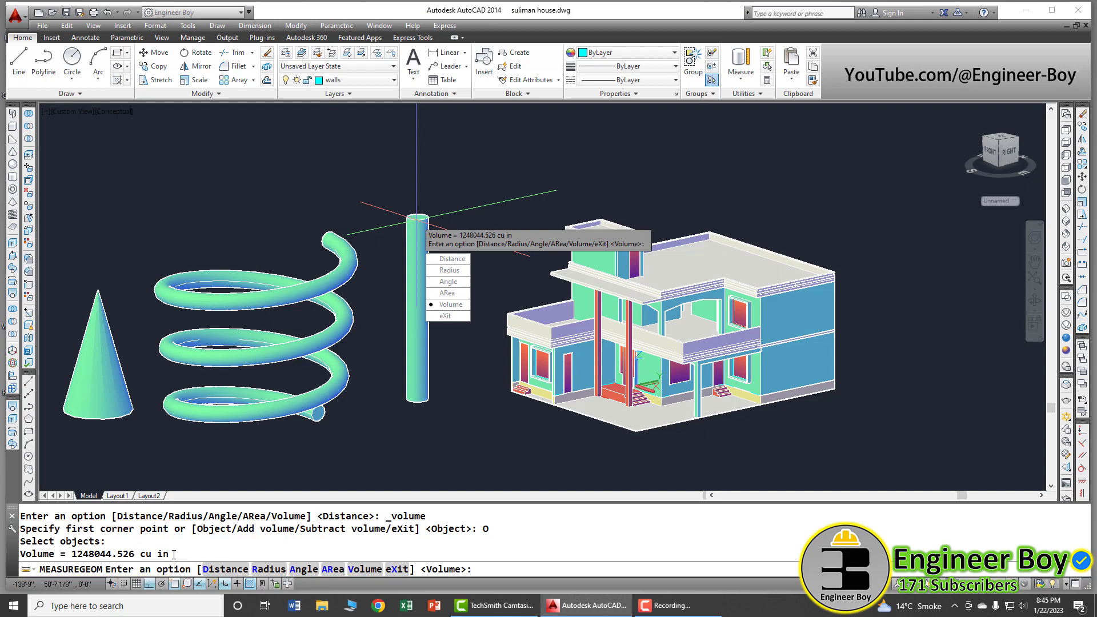
key(Escape)
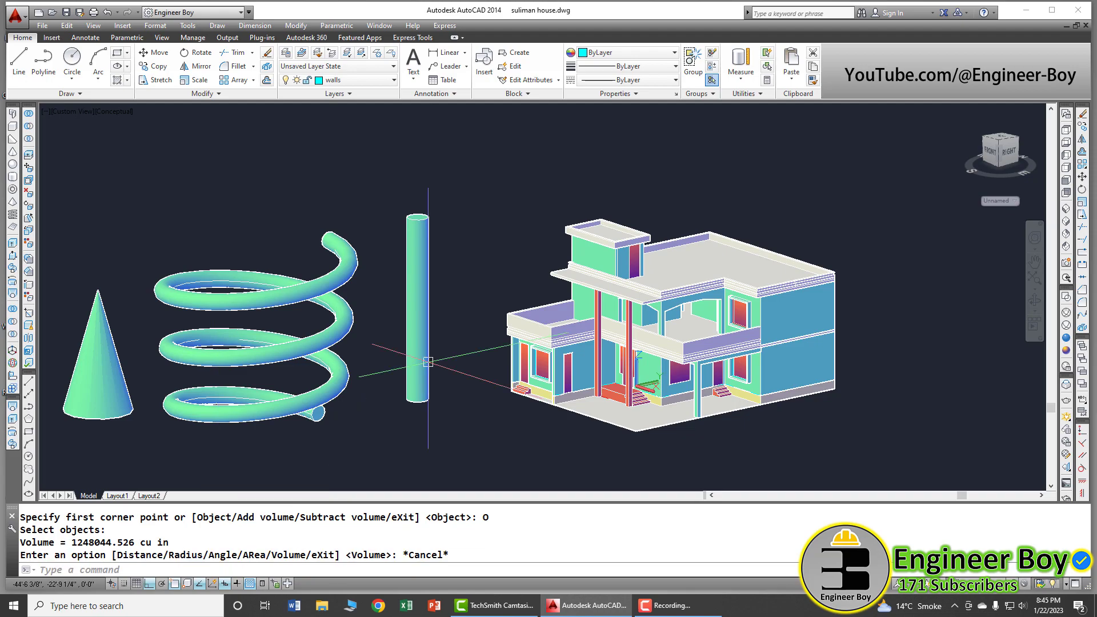
key(Escape)
key(Escape)
key(Escape)
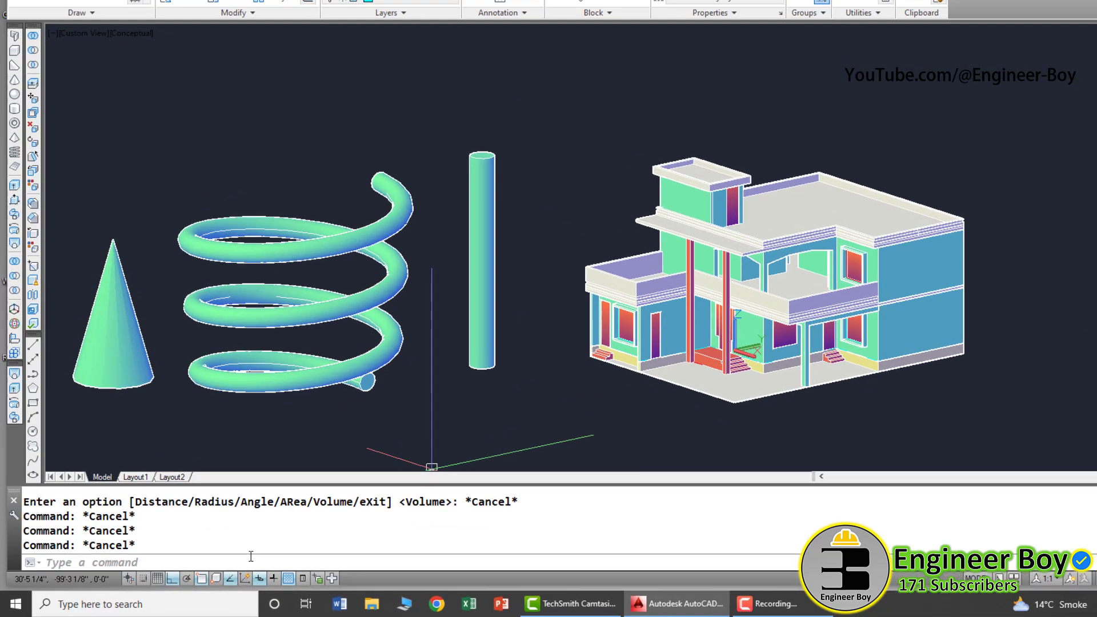
Run MASSPROP on the house's ground floor wall solid to list its mass properties
text(masspro)
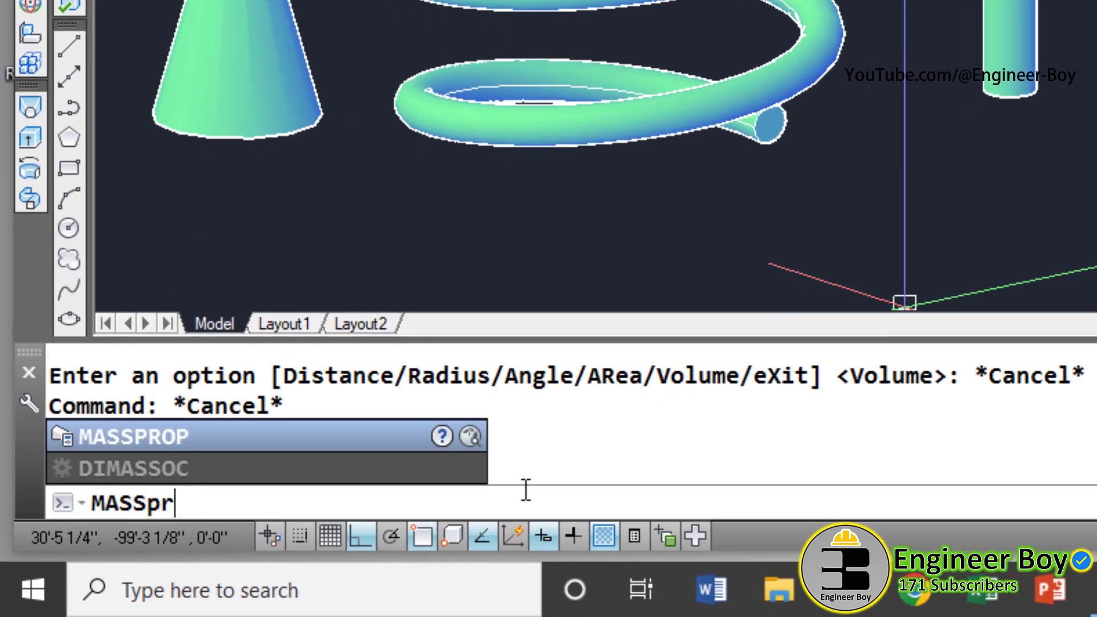
text(p)
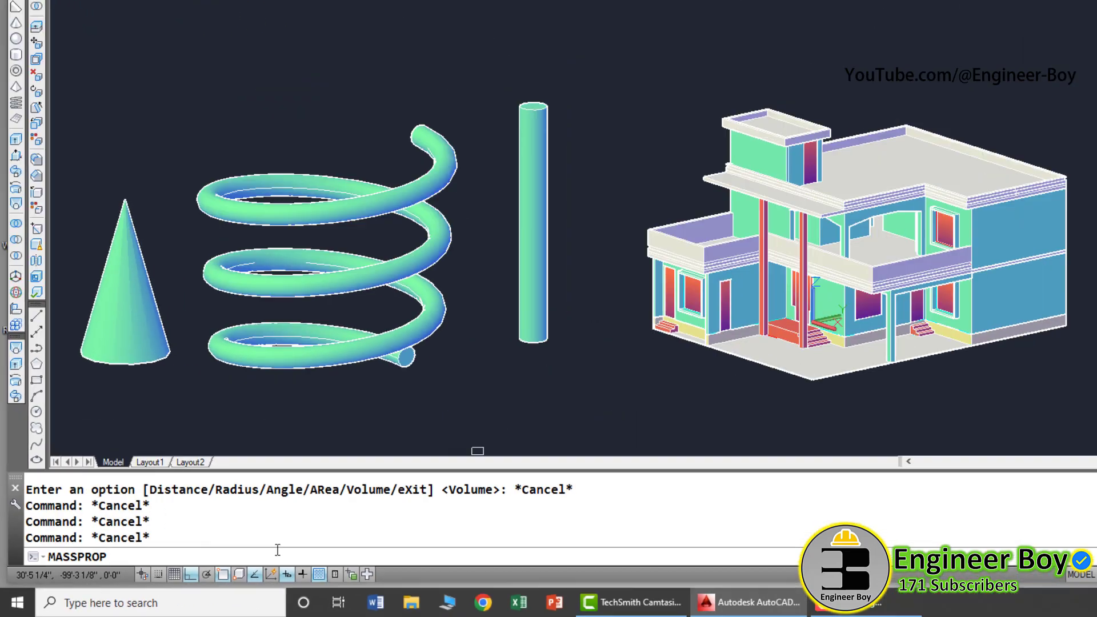
key(Return)
scroll(836, 343, up, 3)
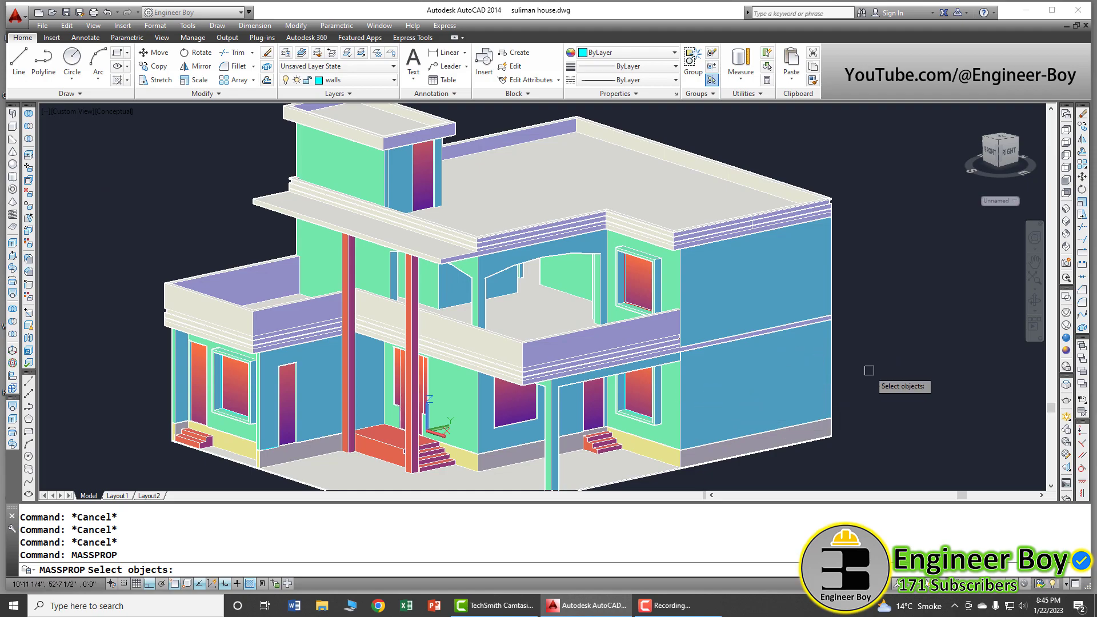
click(829, 354)
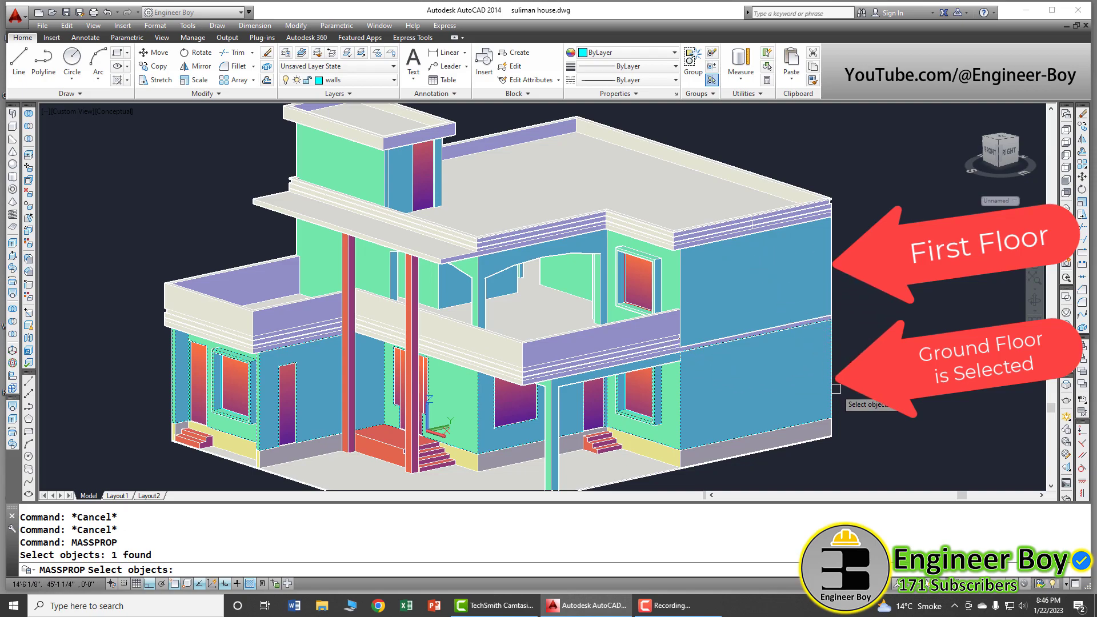
key(Return)
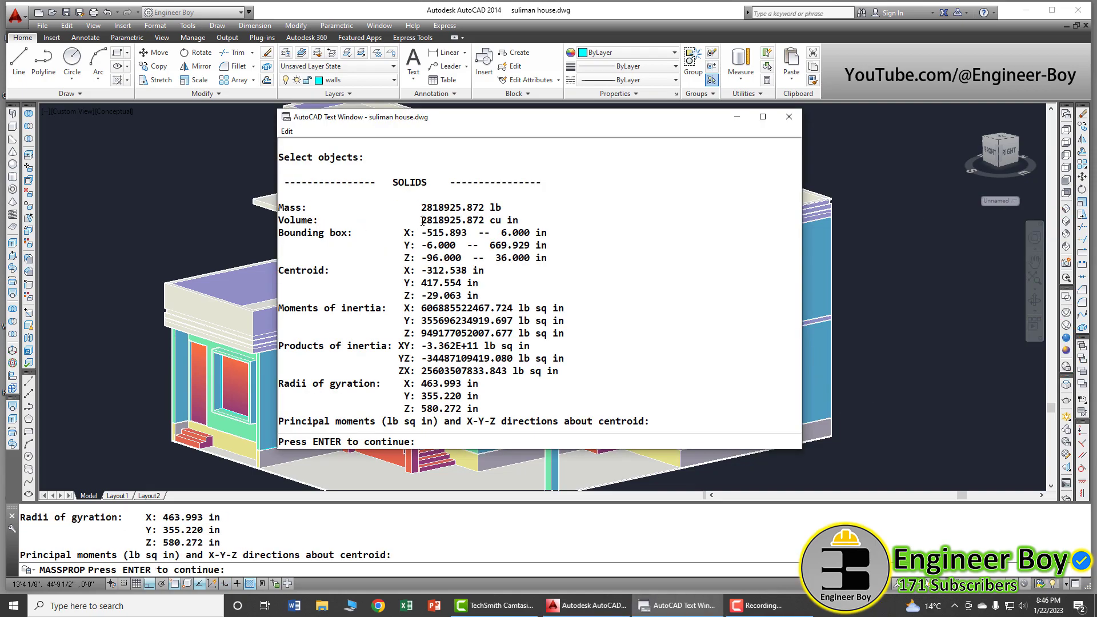
Copy the ground floor's volume figure, without its unit, from the mass properties report
mouse_move(421, 220)
mouse_down()
mouse_move(524, 222)
mouse_move(421, 221)
mouse_up()
key(ctrl+c)
click(496, 220)
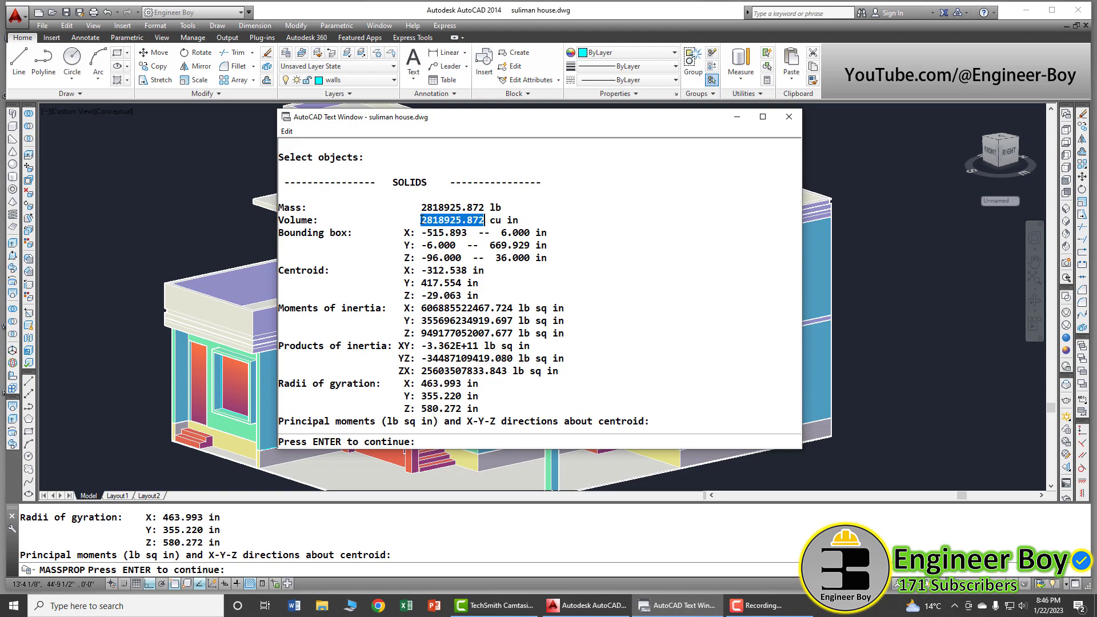
right_click(447, 217)
click(476, 258)
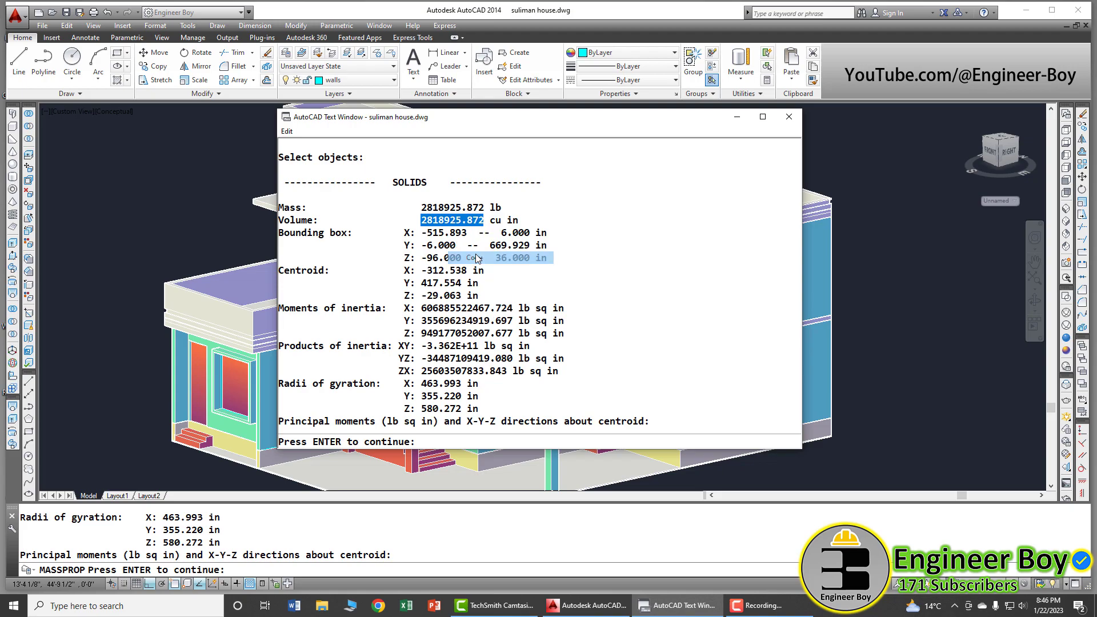
Switch to the Windows Calculator and paste the copied ground floor volume into it
click(180, 606)
text(c)
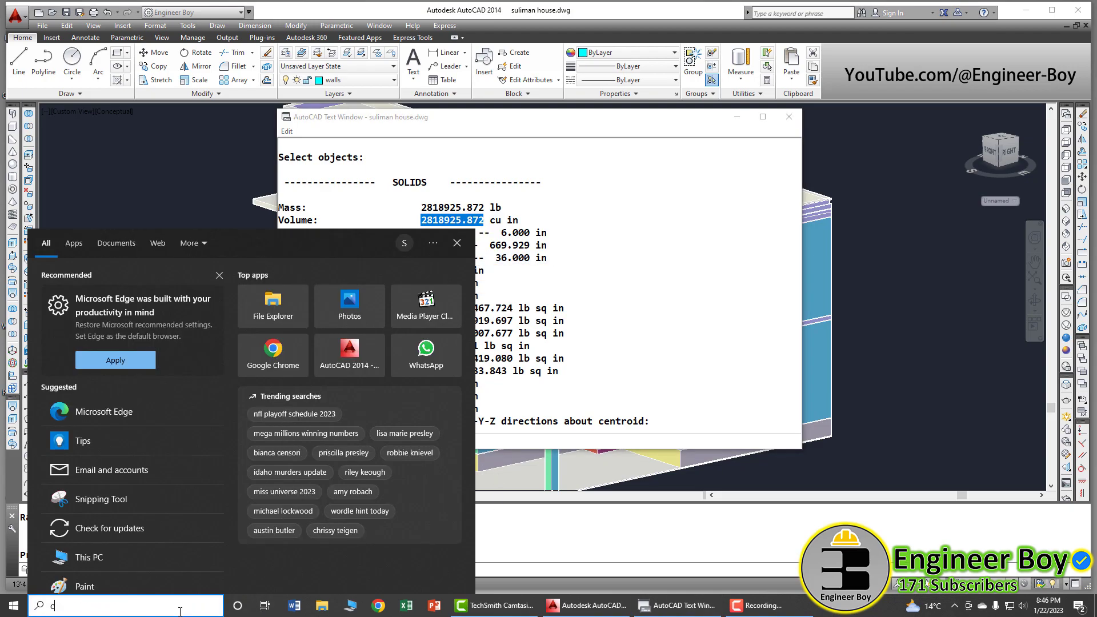
text(al)
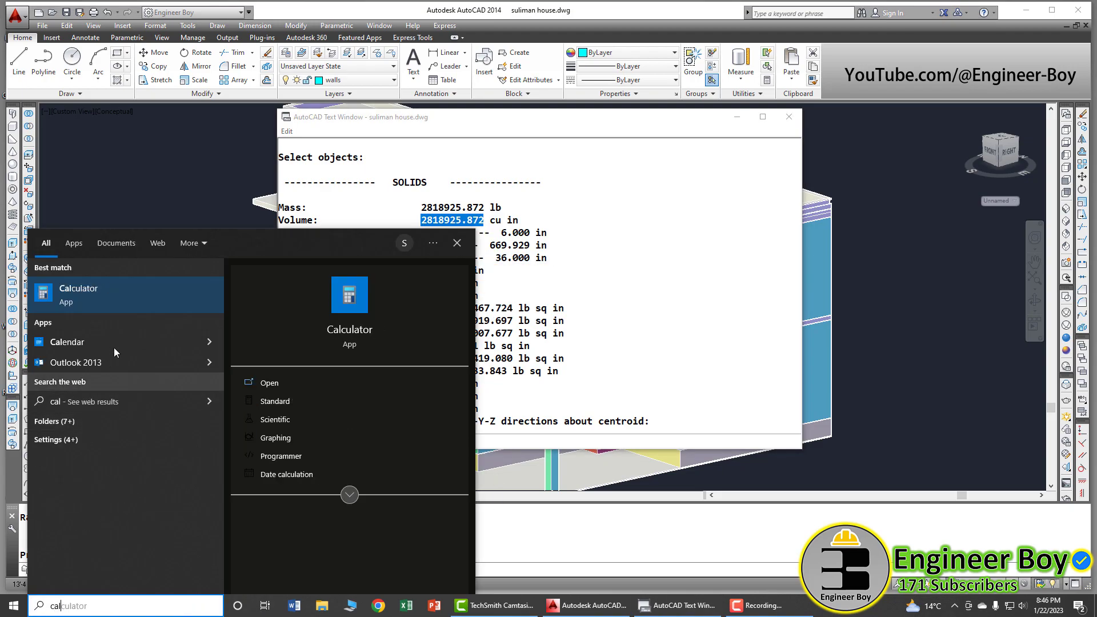
click(98, 292)
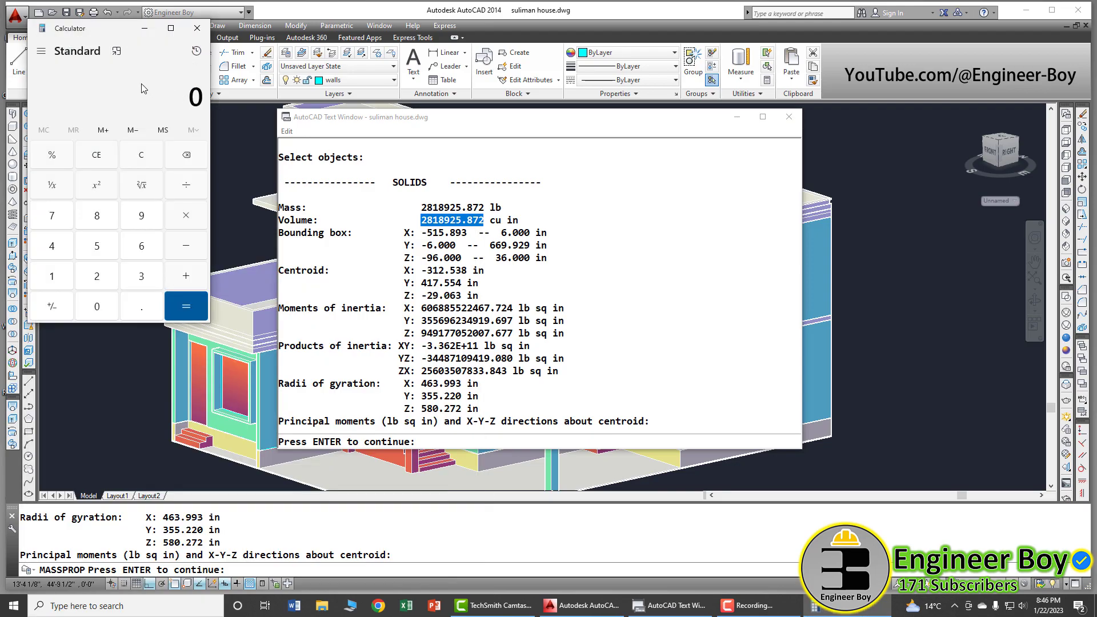
right_click(128, 80)
click(157, 112)
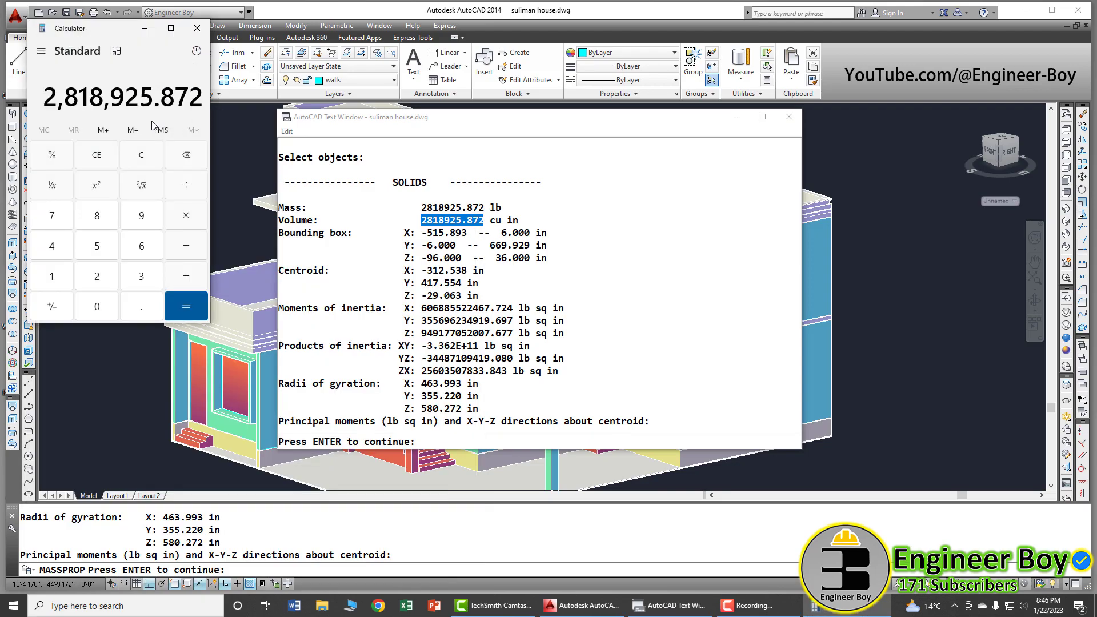
Divide the pasted volume by 12 three times in succession to convert it from cubic inches to cubic feet
click(188, 189)
click(54, 280)
click(94, 279)
click(183, 305)
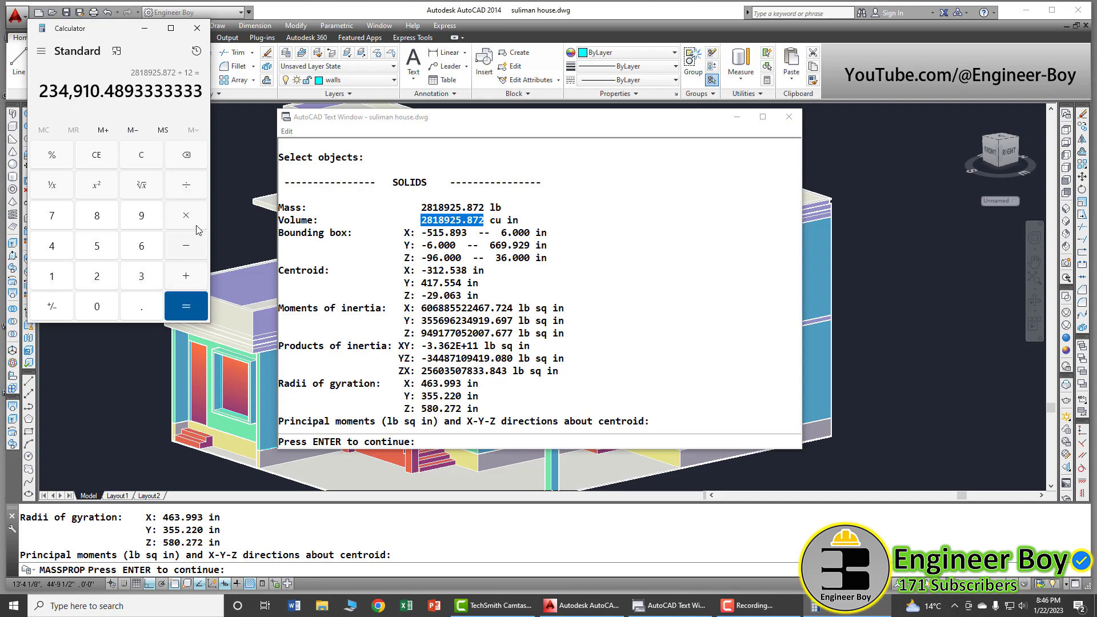
click(190, 190)
click(48, 277)
click(98, 277)
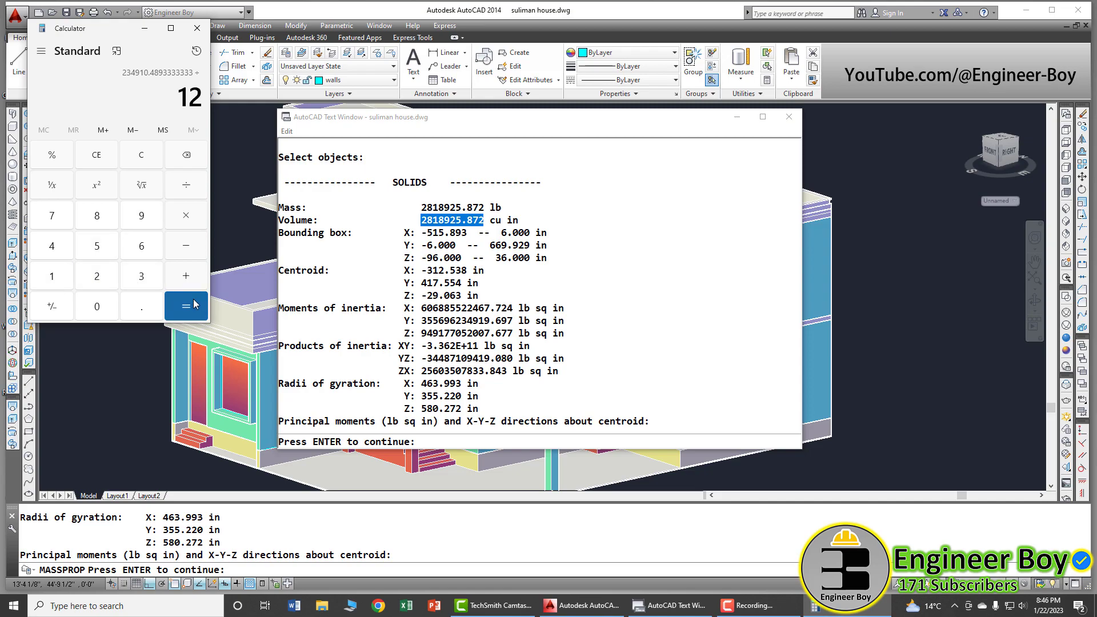
click(194, 303)
click(190, 192)
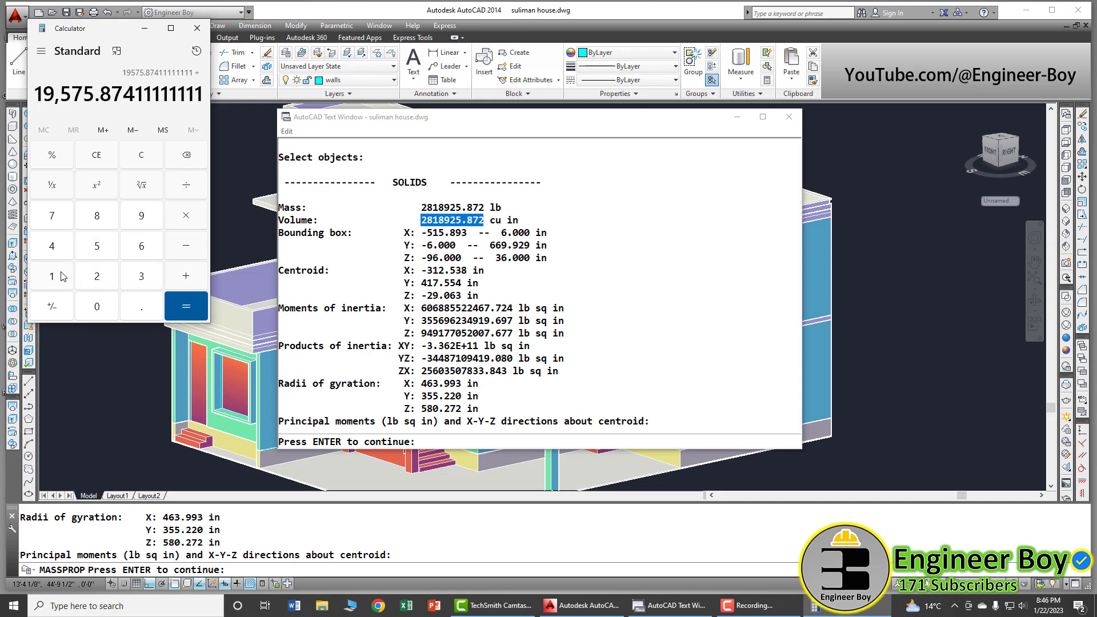
click(63, 277)
click(112, 279)
click(189, 307)
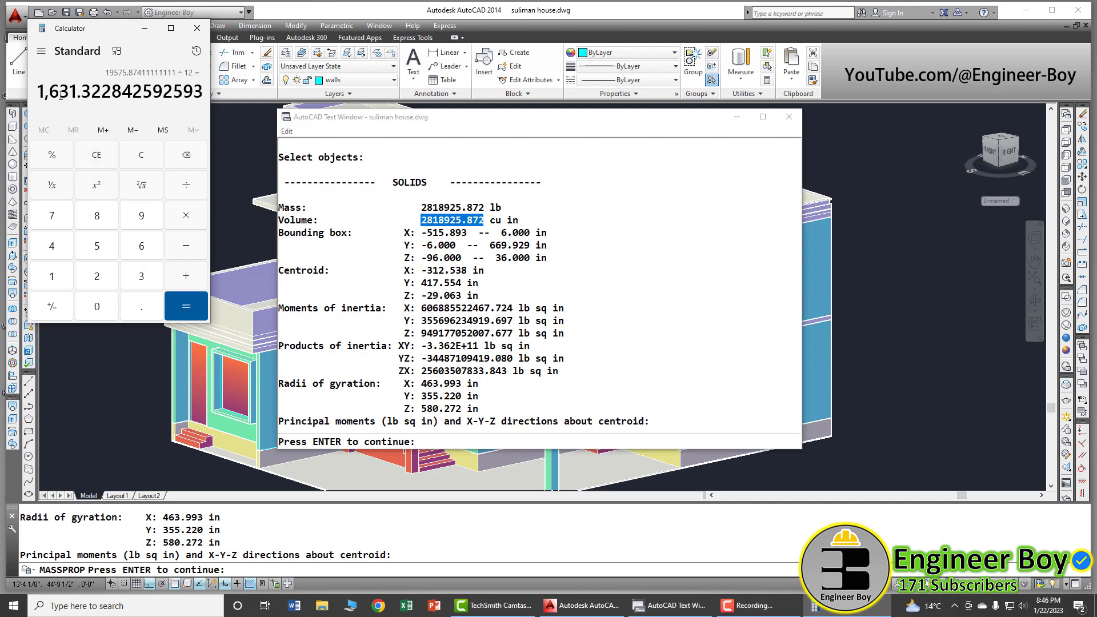
Highlight the whole-number part of the converted volume, and close the mass properties report window
drag(39, 91, 78, 94)
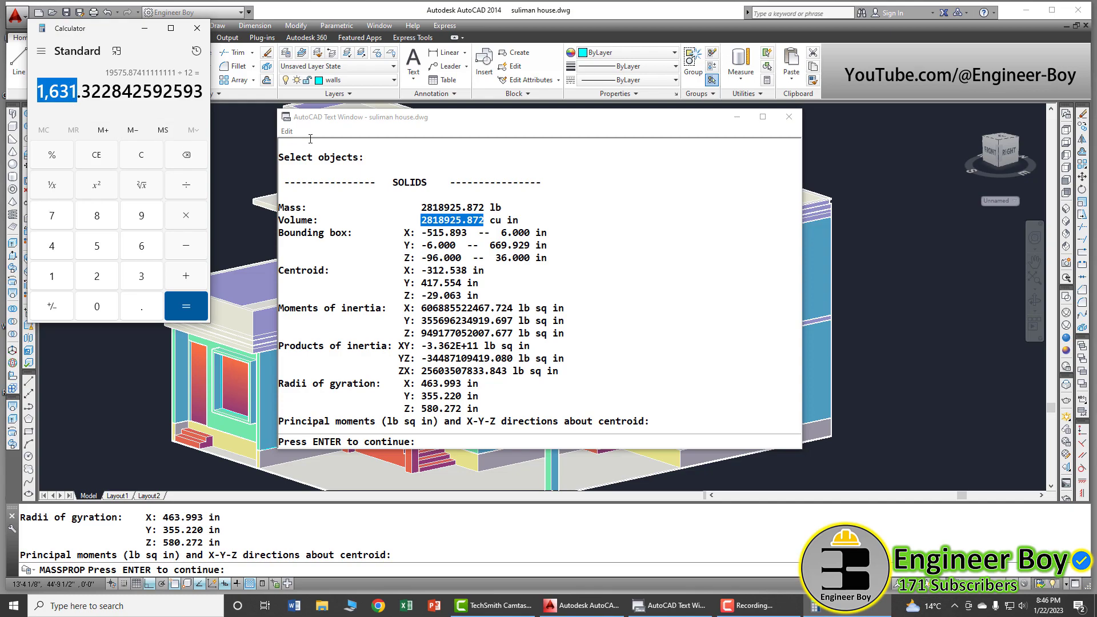
click(789, 116)
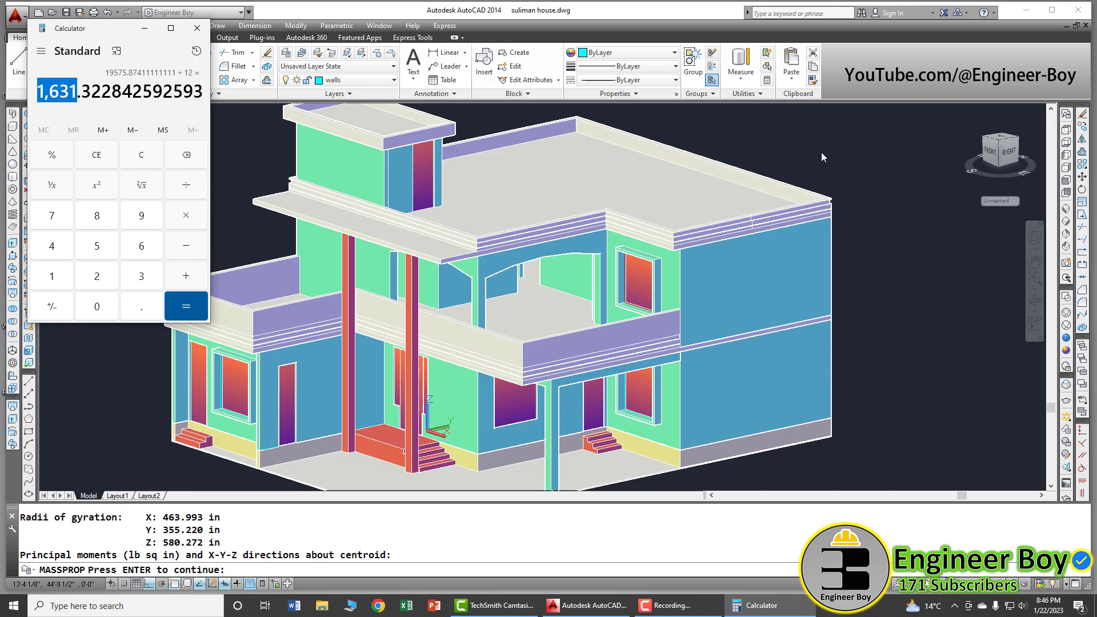
key(Escape)
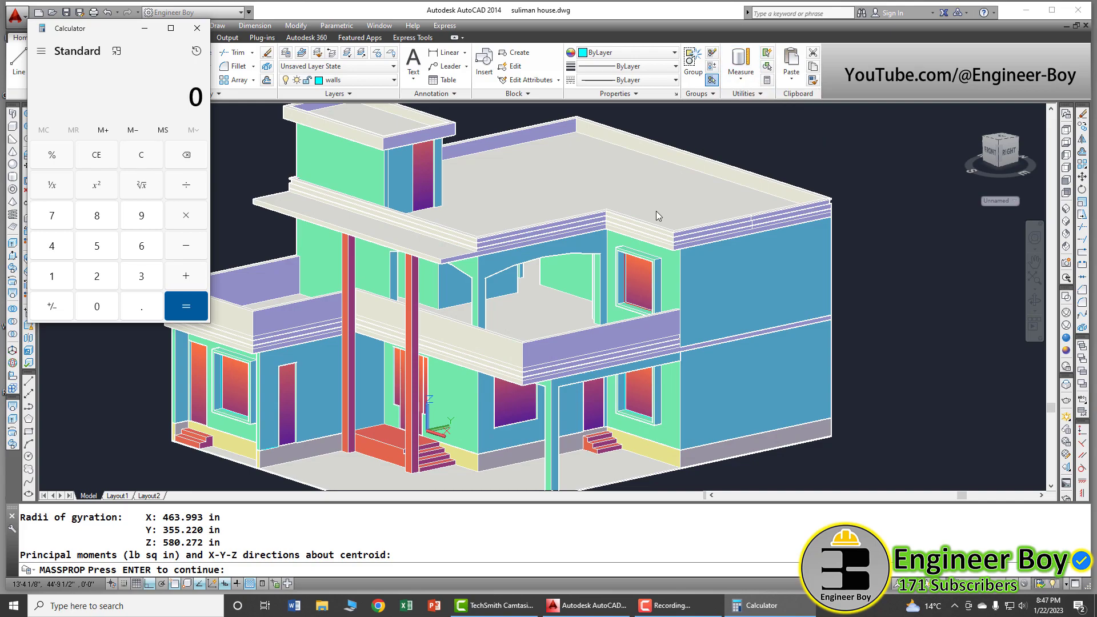